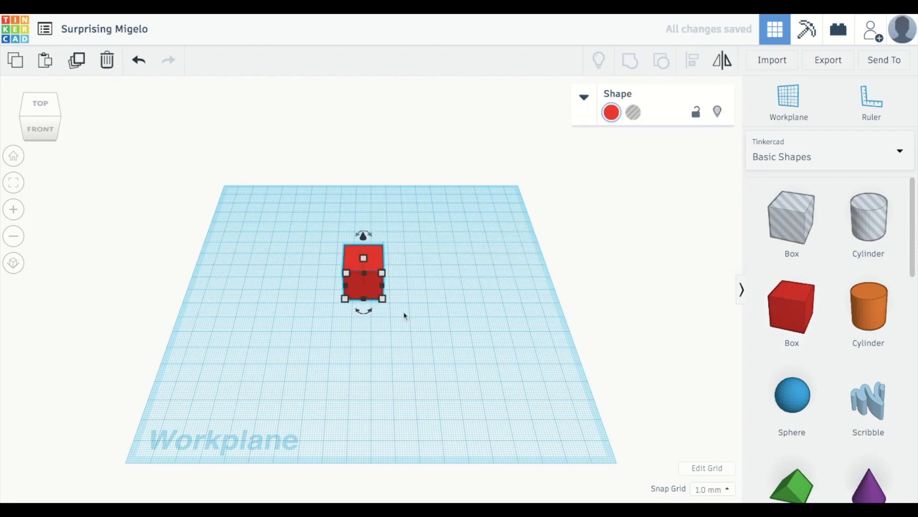
# Nudge the red box 4 mm to the right and 1 mm back on the 1.0 mm snap grid, and move it forward.
pyautogui.scroll(1, 404, 316)
pyautogui.scroll(10, 404, 316)
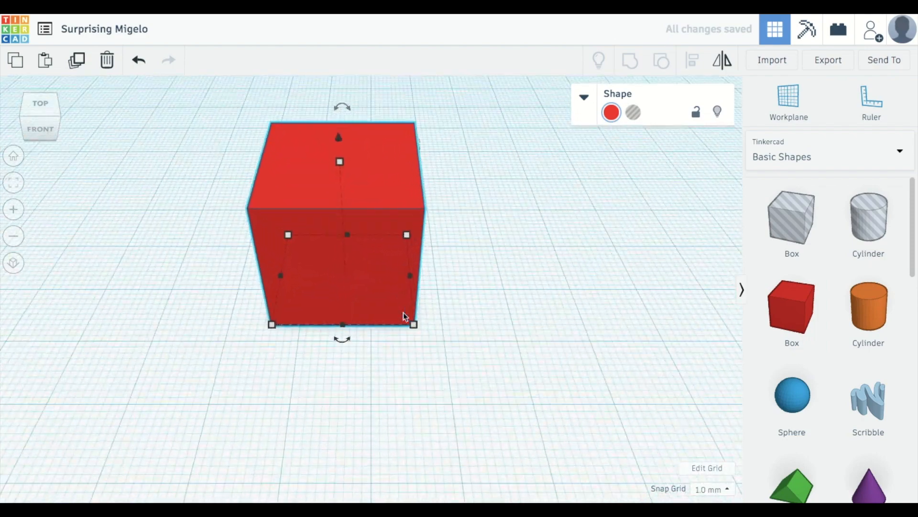
pyautogui.scroll(-4, 405, 316)
pyautogui.moveTo(407, 254)
pyautogui.mouseDown()
pyautogui.moveTo(426, 261)
pyautogui.moveTo(392, 250)
pyautogui.moveTo(405, 250)
pyautogui.mouseUp()
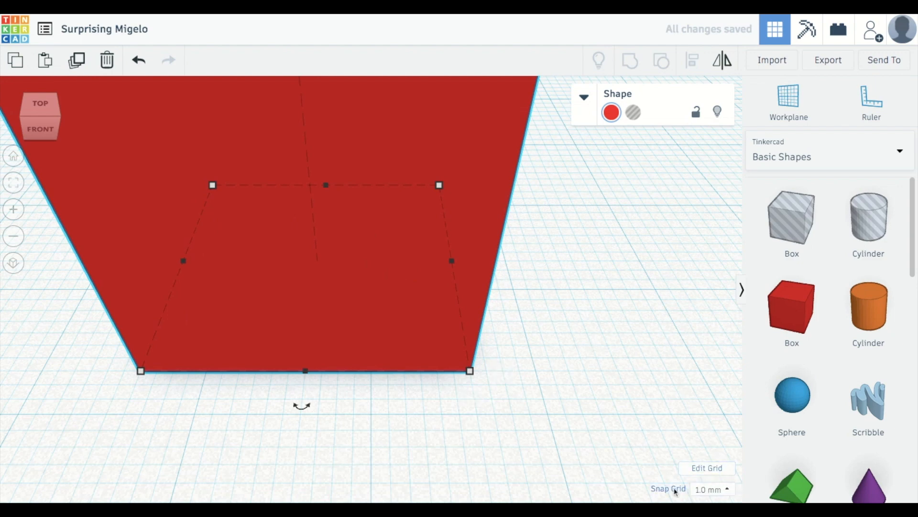
pyautogui.click(728, 489)
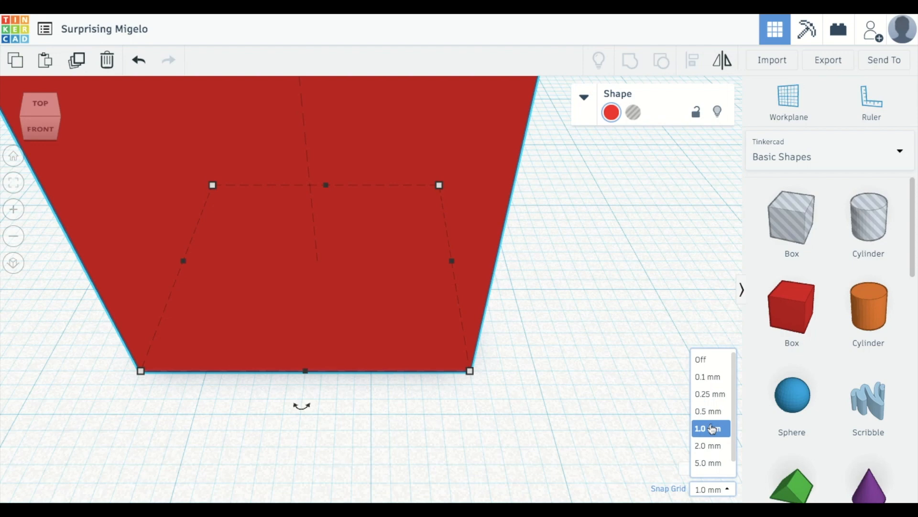
pyautogui.click(389, 229)
pyautogui.press('Right')
pyautogui.press('Right')
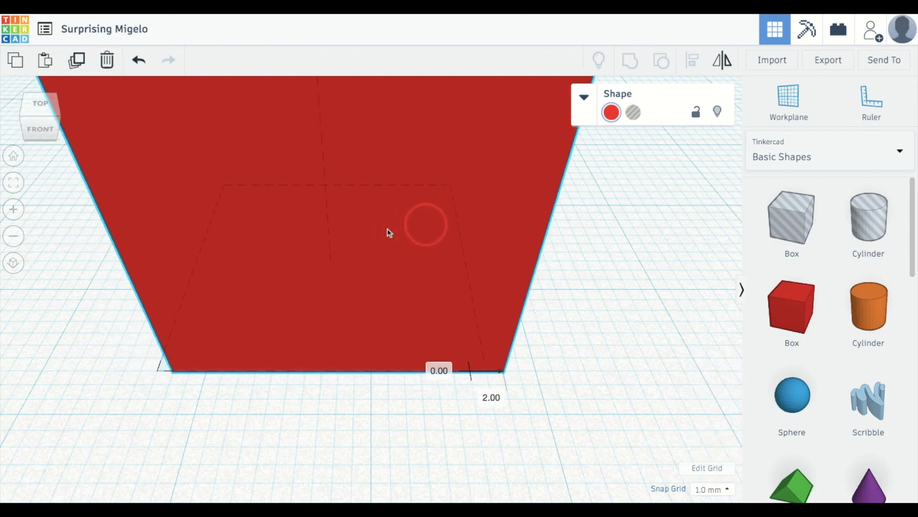
pyautogui.press('Up')
pyautogui.press('Right')
pyautogui.press('Right')
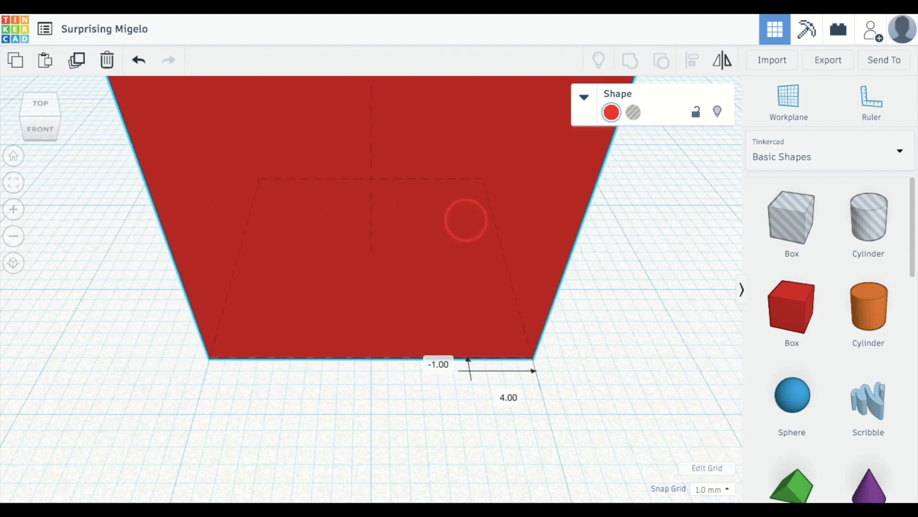
pyautogui.moveTo(467, 220); pyautogui.dragTo(478, 269)
pyautogui.click(75, 339)
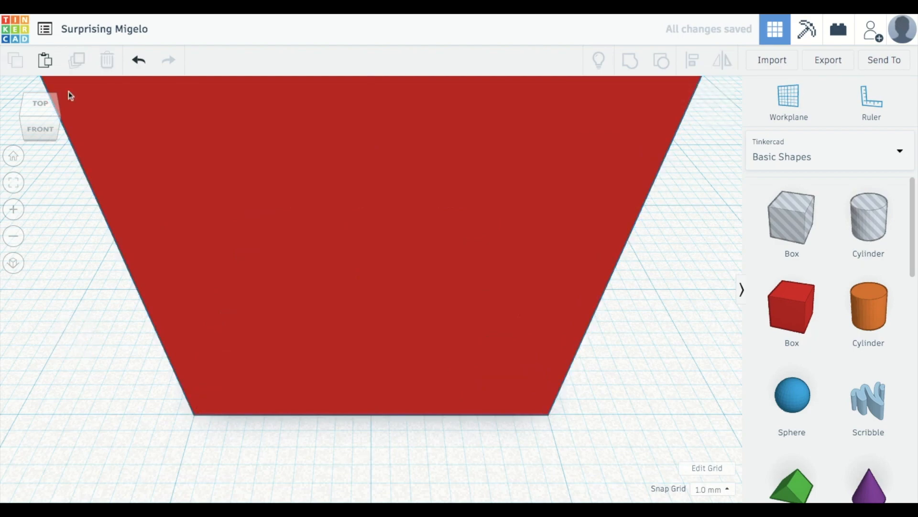
# Place a hole cylinder beside the red box and rotate it -90° so it lies on its side.
pyautogui.moveTo(28, 116)
pyautogui.mouseDown()
pyautogui.moveTo(89, 114)
pyautogui.moveTo(15, 118)
pyautogui.mouseUp()
pyautogui.click(55, 109)
pyautogui.scroll(-10, 178, 187)
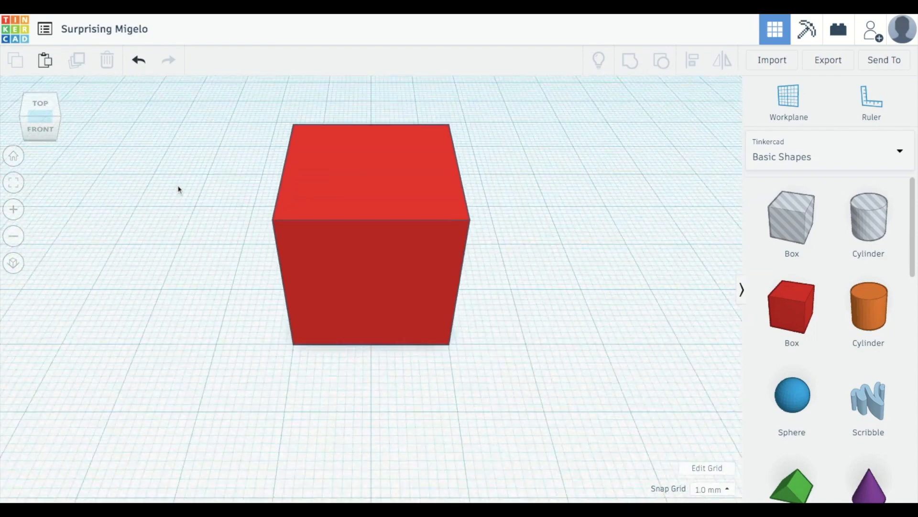
pyautogui.scroll(-5, 178, 189)
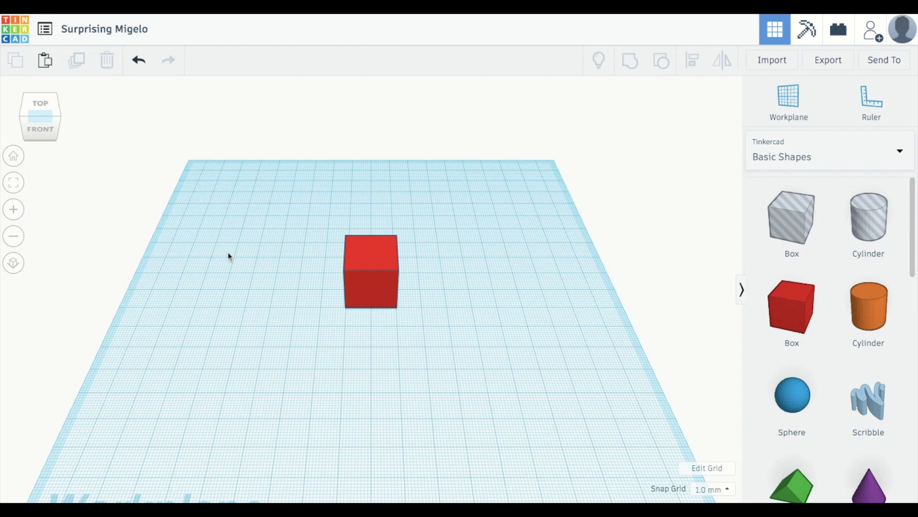
pyautogui.moveTo(884, 319); pyautogui.dragTo(464, 287)
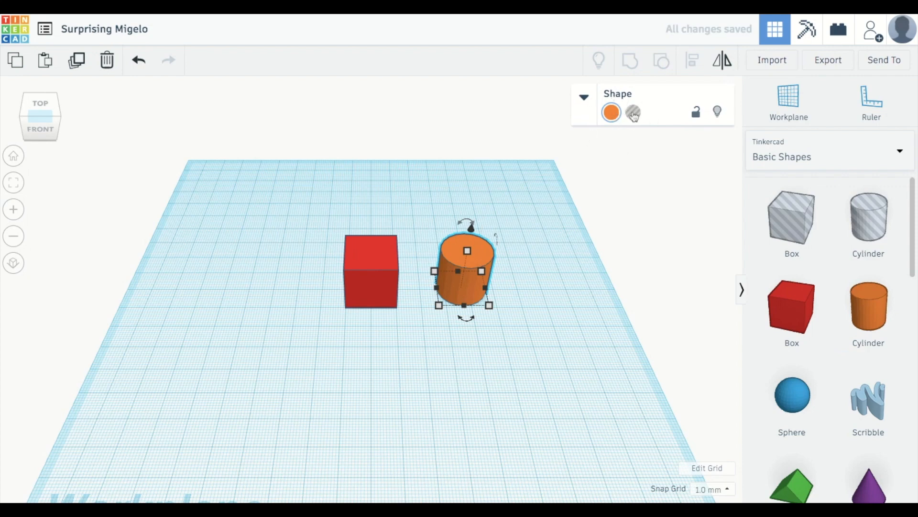
pyautogui.click(634, 114)
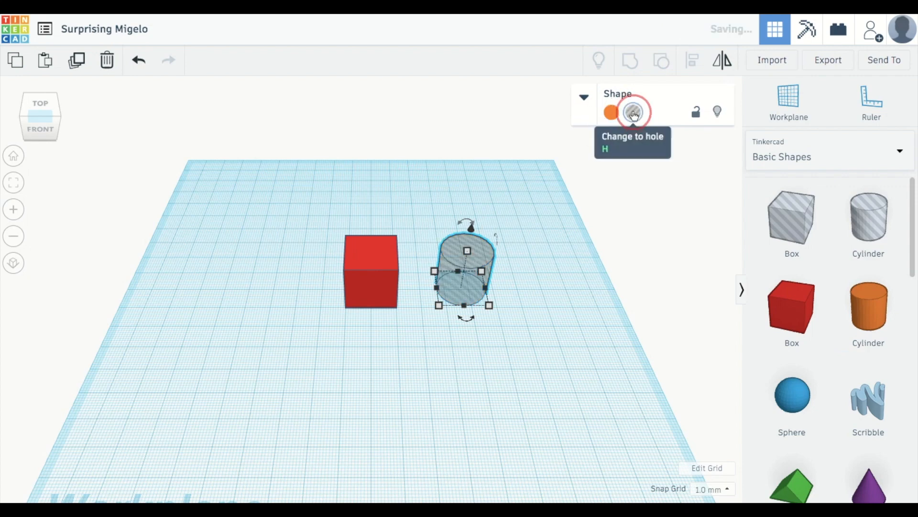
pyautogui.moveTo(472, 233); pyautogui.dragTo(528, 255)
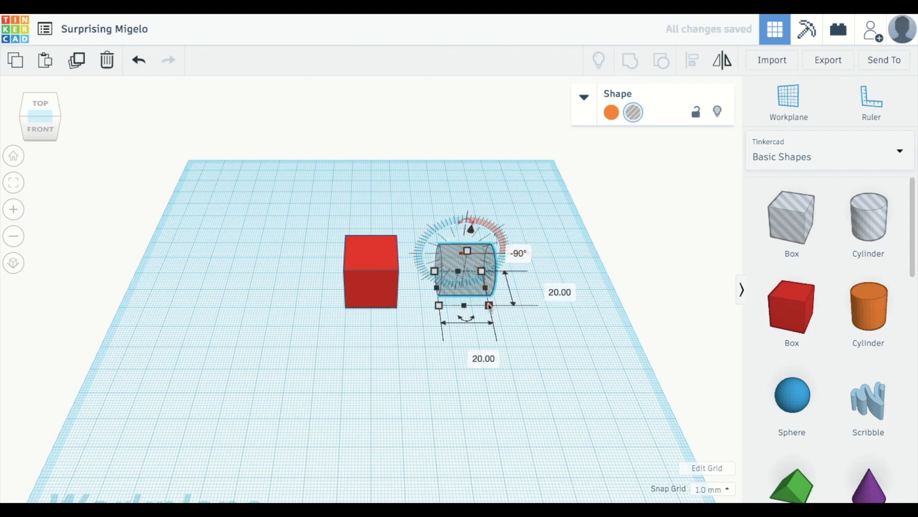
# Make the hole cylinder narrower and longer so that it runs through the red box and extends past both sides.
pyautogui.moveTo(489, 306); pyautogui.dragTo(470, 287)
pyautogui.moveTo(459, 243); pyautogui.dragTo(294, 280)
pyautogui.moveTo(383, 244); pyautogui.dragTo(382, 243)
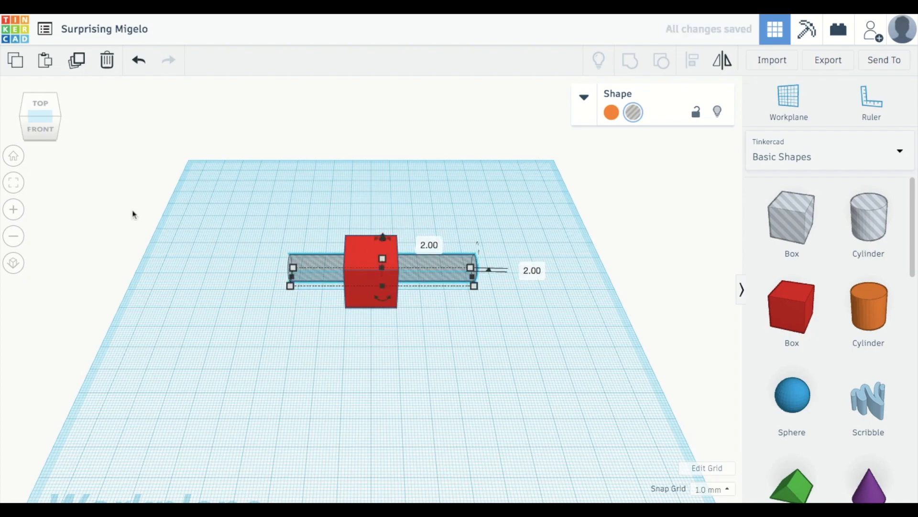
# Raise the hole cylinder and shift it about 5 mm toward the middle of the box's left face.
pyautogui.click(43, 125)
pyautogui.moveTo(44, 124); pyautogui.dragTo(76, 119)
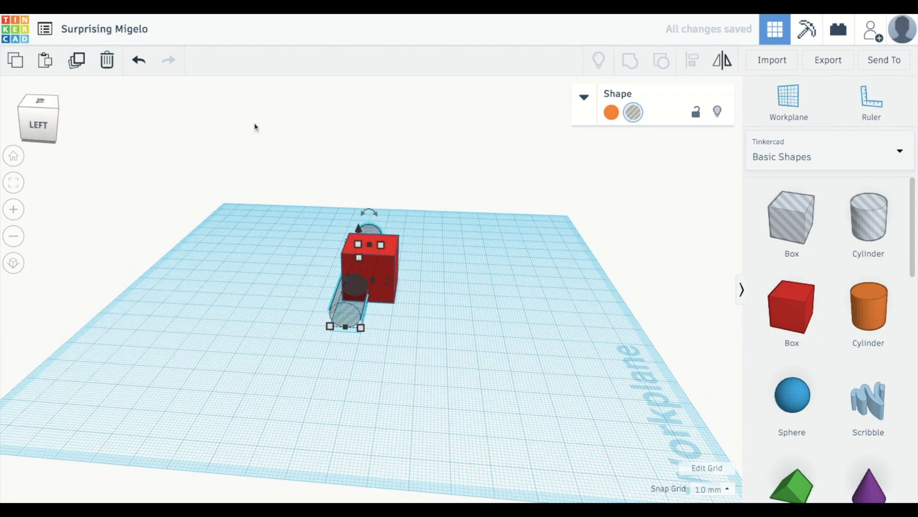
pyautogui.moveTo(359, 228); pyautogui.dragTo(359, 219)
pyautogui.moveTo(341, 293); pyautogui.dragTo(355, 292)
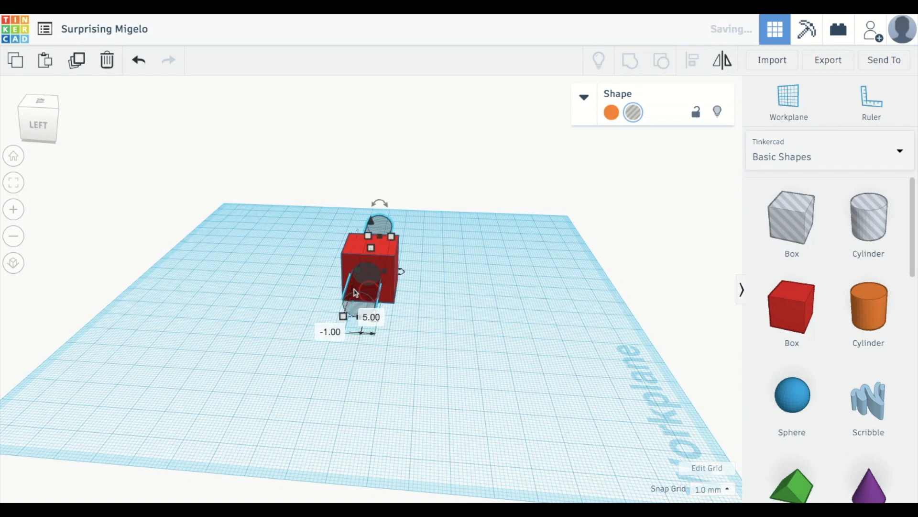
# Group the red box and the hole cylinder to cut a round hole through the box.
pyautogui.click(446, 330)
pyautogui.moveTo(431, 343)
pyautogui.mouseDown()
pyautogui.moveTo(343, 229)
pyautogui.moveTo(431, 345)
pyautogui.mouseUp()
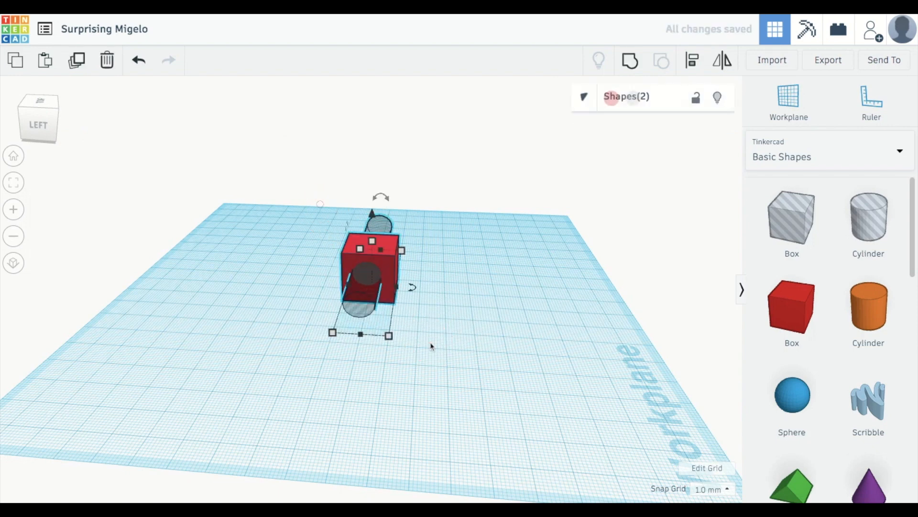
pyautogui.click(631, 65)
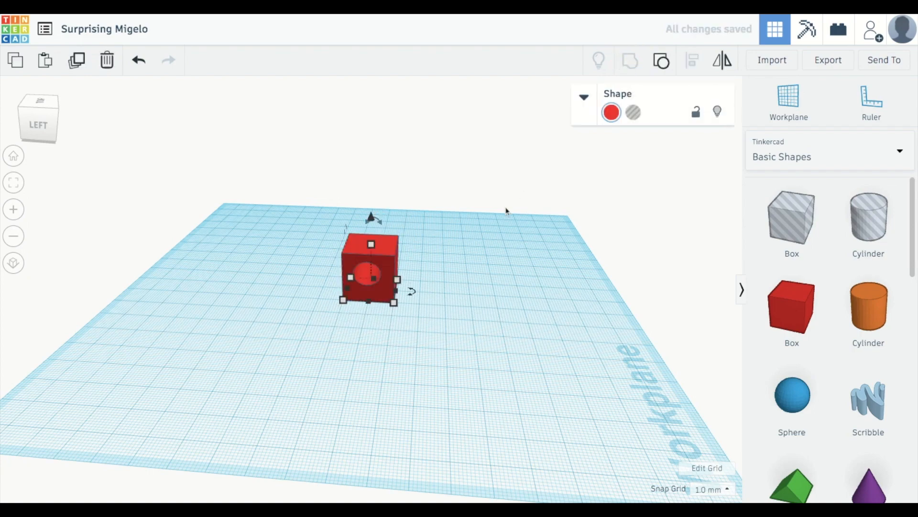
pyautogui.click(338, 302)
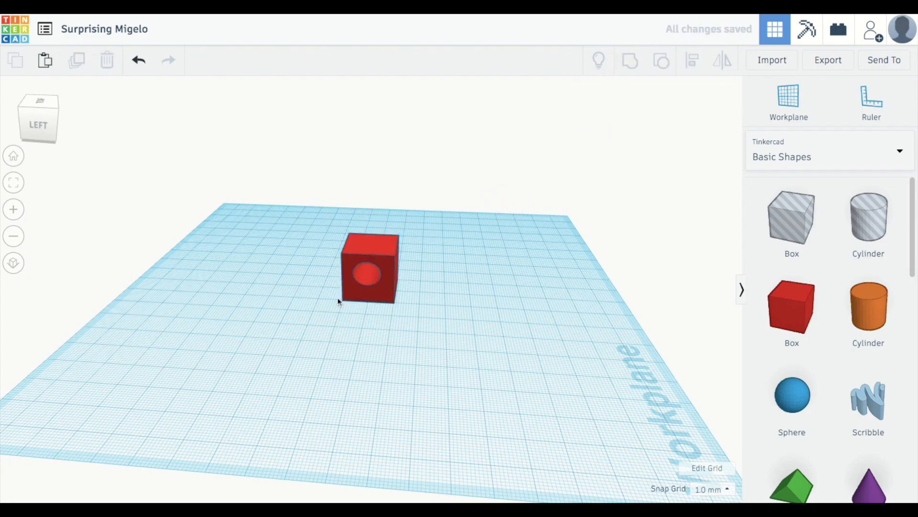
# Place a green roof shape beside the red box and change it to a hole.
pyautogui.click(39, 128)
pyautogui.moveTo(38, 127)
pyautogui.mouseDown()
pyautogui.moveTo(38, 120)
pyautogui.moveTo(28, 127)
pyautogui.mouseUp()
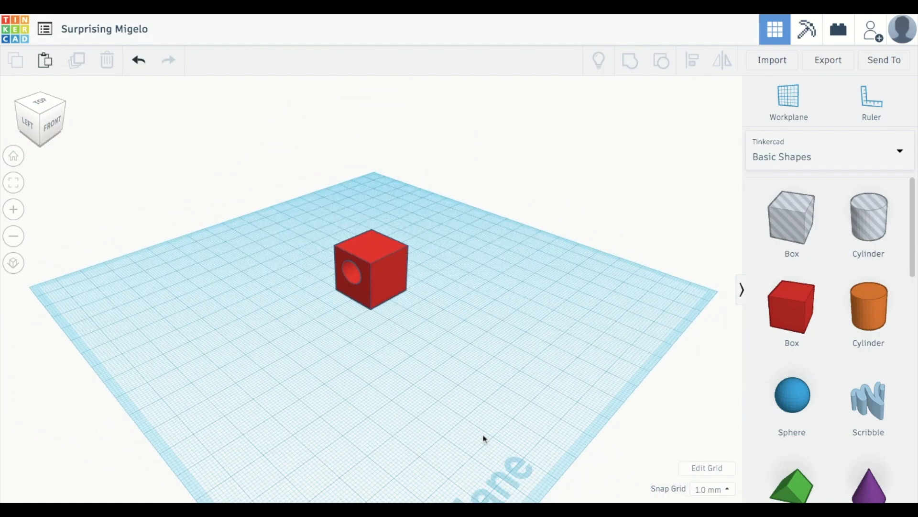
pyautogui.moveTo(792, 488); pyautogui.dragTo(487, 308)
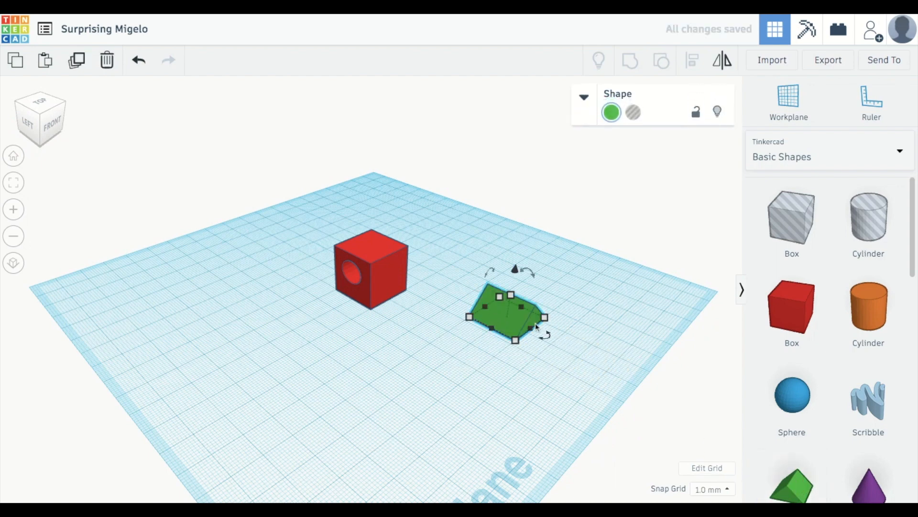
pyautogui.click(633, 120)
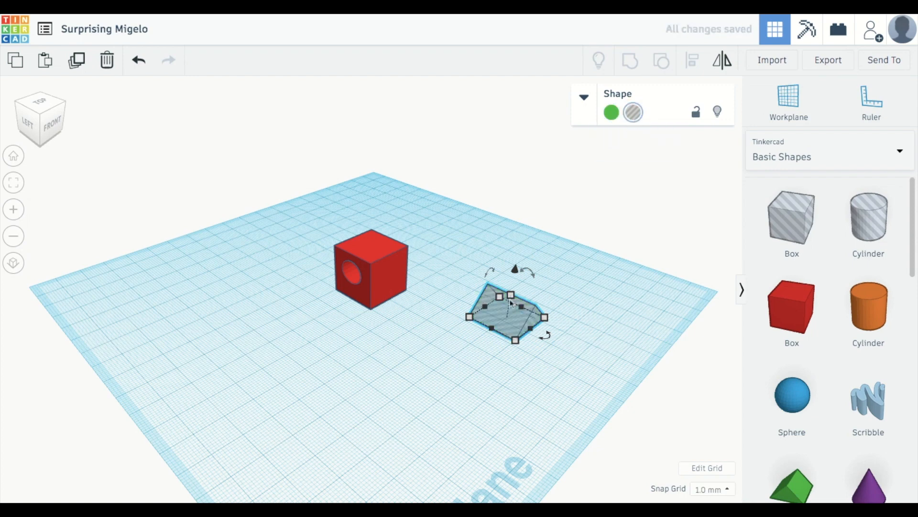
# Tilt the roof hole -45°, and turn it 90° on the workplane beside the box's front face.
pyautogui.moveTo(491, 267); pyautogui.dragTo(493, 279)
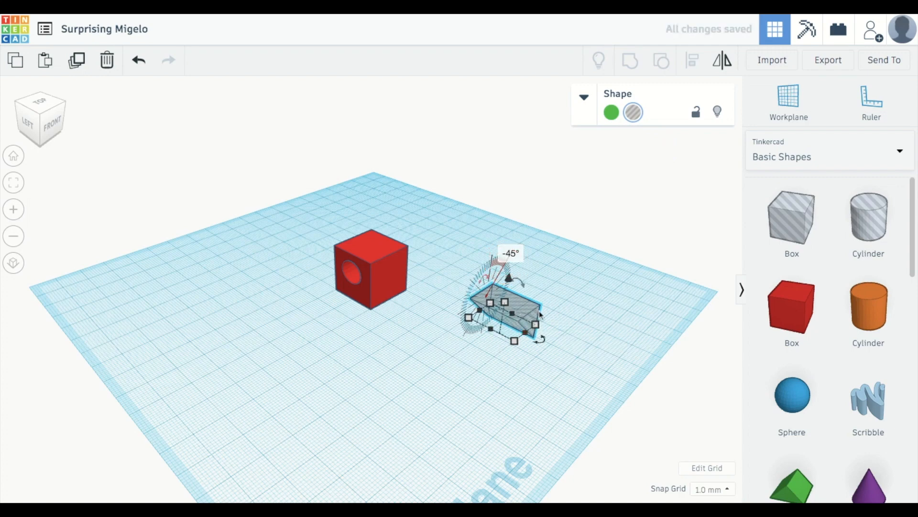
pyautogui.moveTo(524, 307); pyautogui.dragTo(453, 292)
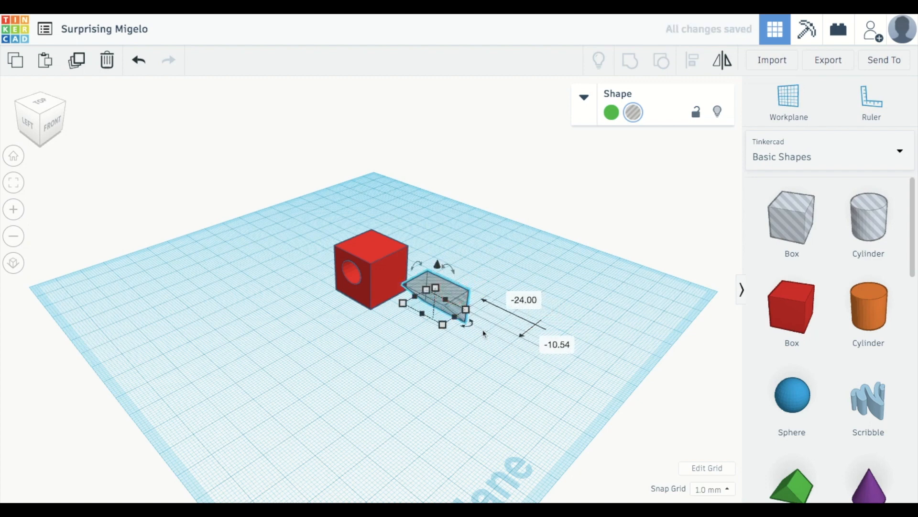
pyautogui.moveTo(467, 324); pyautogui.dragTo(464, 335)
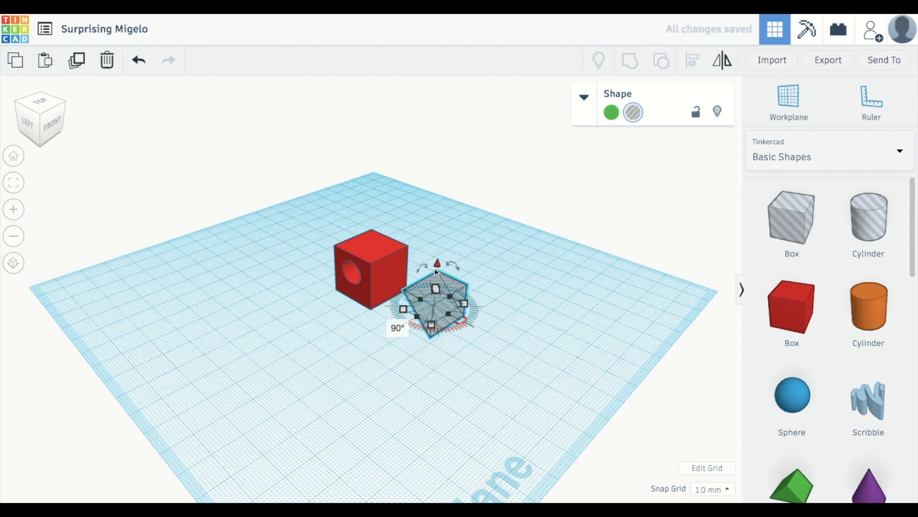
# Position the roof hole across the box's upper front edge and stretch it along that edge to 22 mm.
pyautogui.moveTo(437, 263); pyautogui.dragTo(438, 252)
pyautogui.scroll(10, 334, 330)
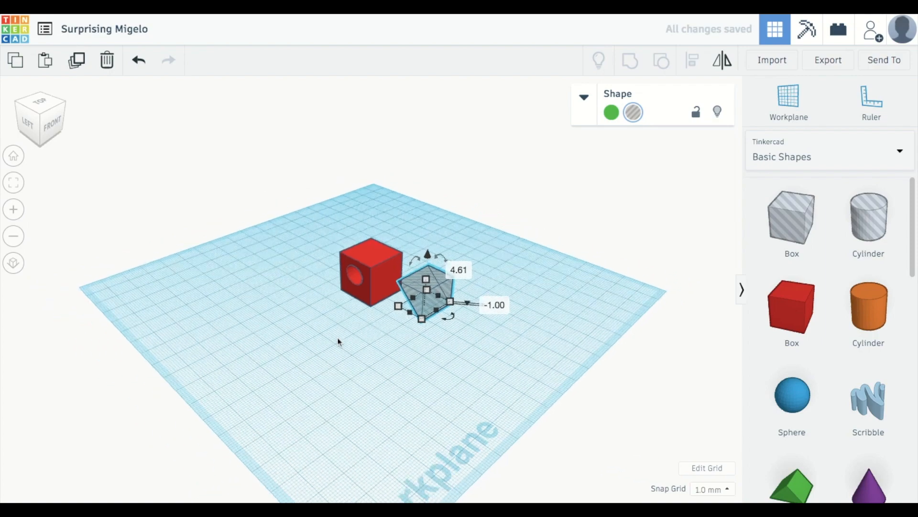
pyautogui.scroll(-5, 337, 337)
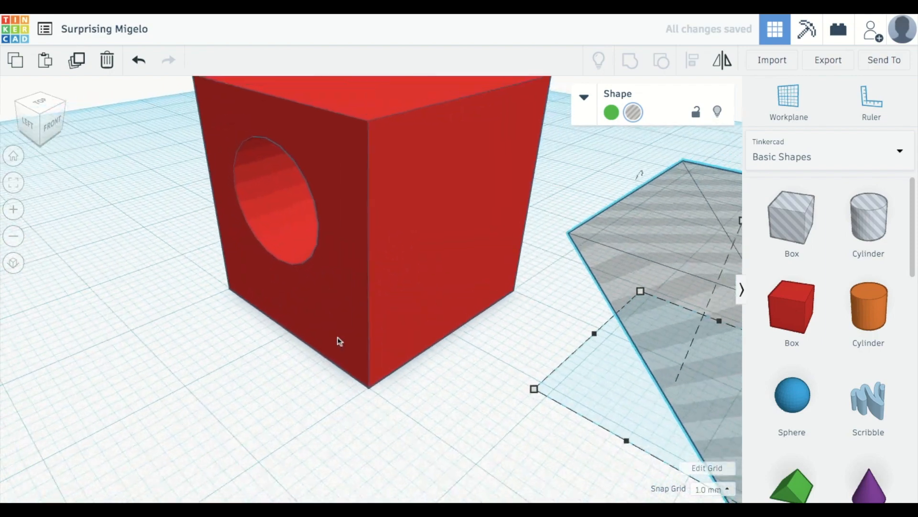
pyautogui.moveTo(656, 217); pyautogui.dragTo(657, 196)
pyautogui.moveTo(607, 253); pyautogui.dragTo(393, 232)
pyautogui.moveTo(467, 182); pyautogui.dragTo(459, 124)
pyautogui.moveTo(491, 246)
pyautogui.mouseDown()
pyautogui.moveTo(464, 234)
pyautogui.moveTo(491, 247)
pyautogui.mouseUp()
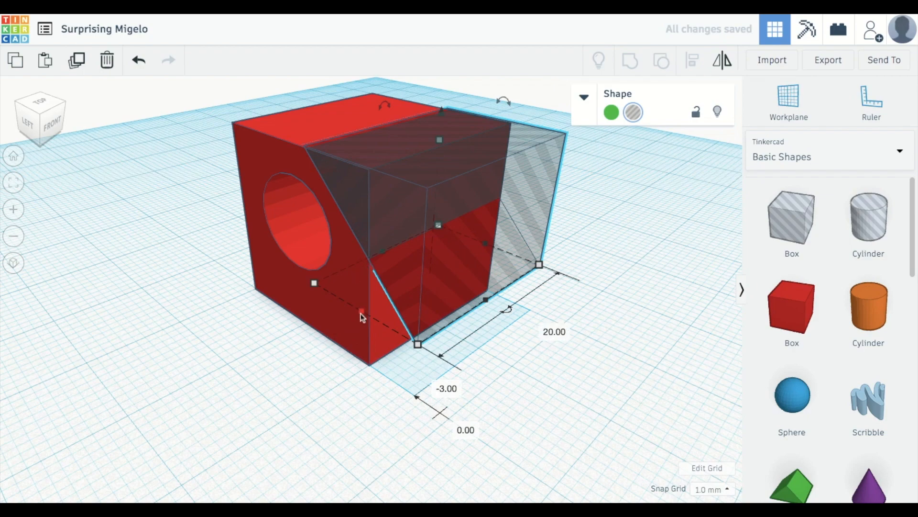
pyautogui.moveTo(361, 313); pyautogui.dragTo(346, 320)
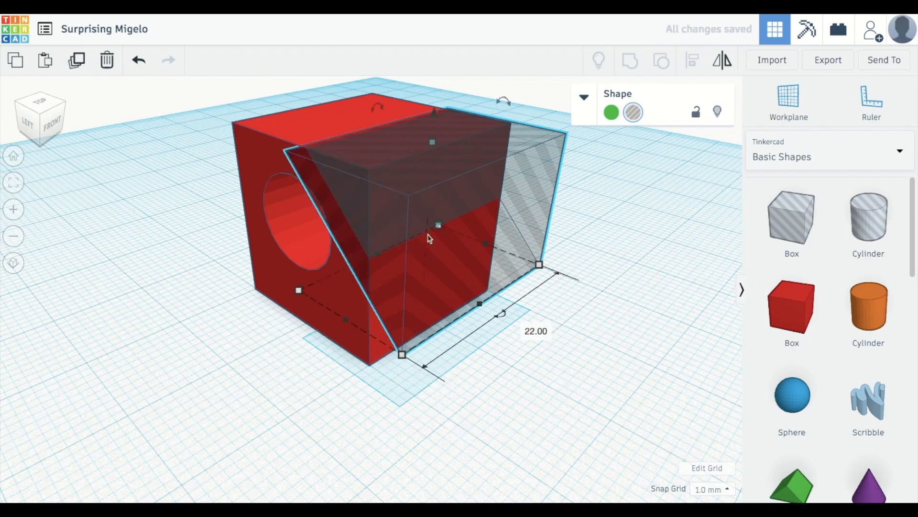
# Group the roof hole with the red box to cut off its upper front edge, and inspect the cut from the side.
pyautogui.moveTo(53, 119)
pyautogui.mouseDown()
pyautogui.moveTo(37, 123)
pyautogui.moveTo(51, 121)
pyautogui.mouseUp()
pyautogui.moveTo(409, 287); pyautogui.dragTo(415, 292)
pyautogui.moveTo(573, 375)
pyautogui.mouseDown()
pyautogui.moveTo(218, 129)
pyautogui.moveTo(574, 378)
pyautogui.mouseUp()
pyautogui.click(633, 67)
pyautogui.moveTo(498, 268)
pyautogui.mouseDown()
pyautogui.moveTo(573, 261)
pyautogui.moveTo(499, 270)
pyautogui.mouseUp()
pyautogui.click(51, 136)
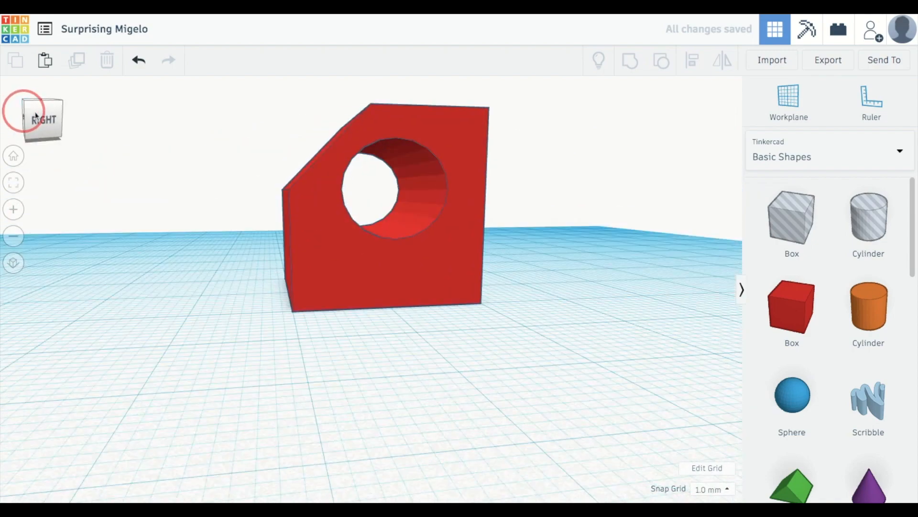
pyautogui.moveTo(24, 111); pyautogui.dragTo(19, 113)
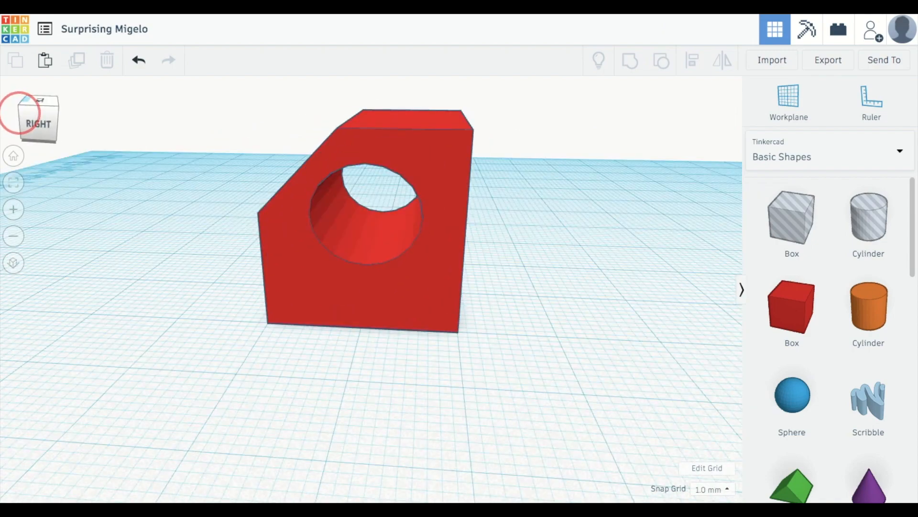
pyautogui.moveTo(19, 112); pyautogui.dragTo(20, 113)
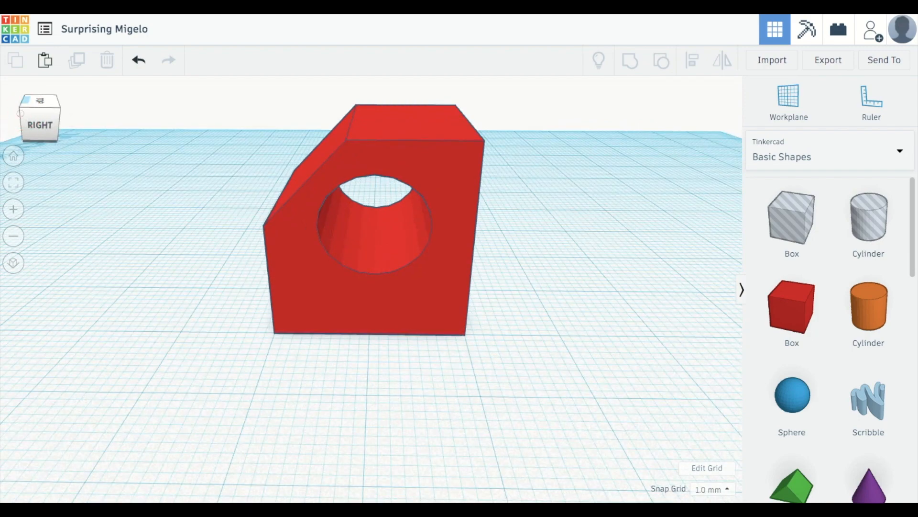